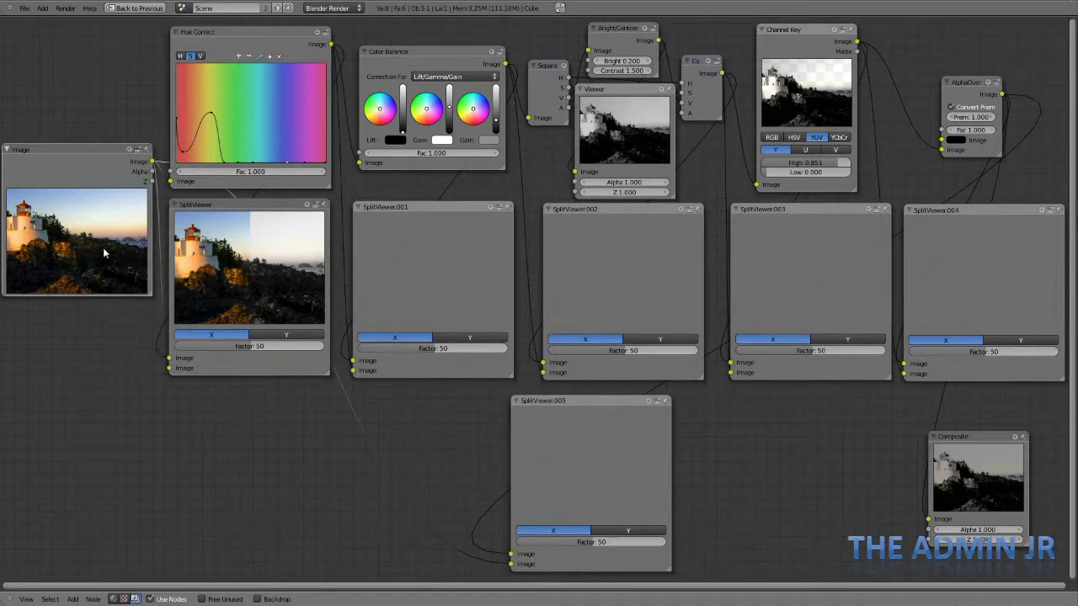
# Step: Lower the first SplitViewer's split factor to 0 to compare the original image with the Hue Correct result
pyautogui.moveTo(281, 346); pyautogui.dragTo(215, 350)
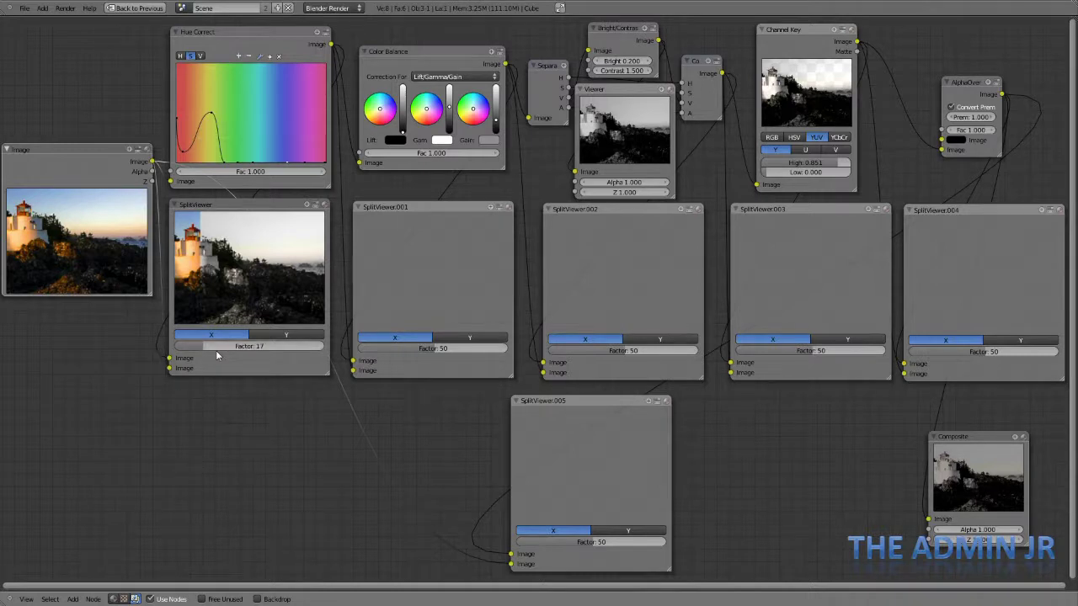
pyautogui.moveTo(216, 350); pyautogui.dragTo(178, 345)
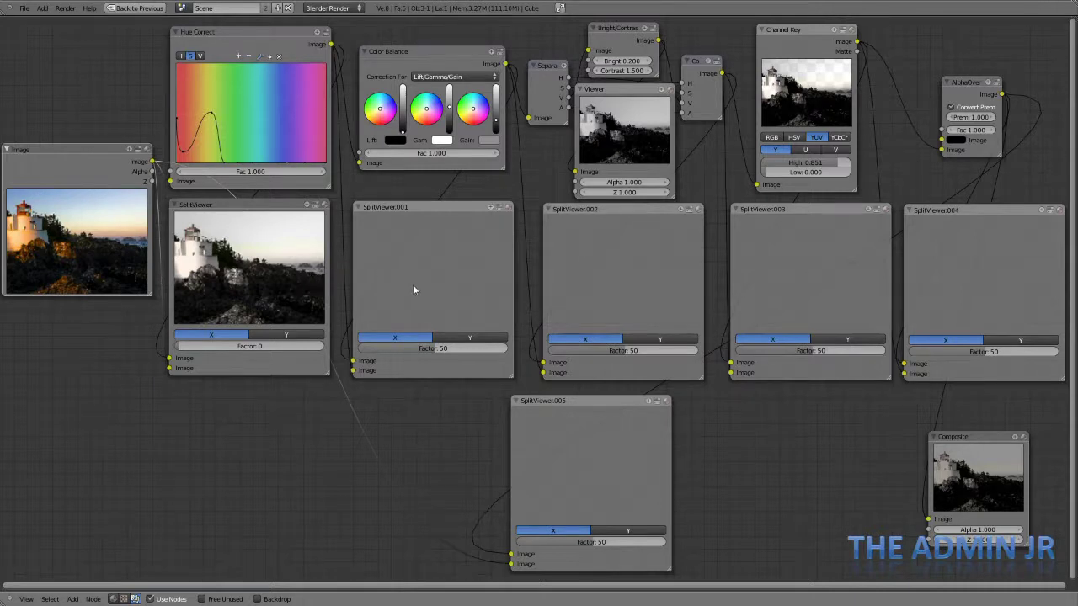
# Step: Activate the SplitViewer.001 preview, sweep its split to compare the two images, and return the factor to 50
pyautogui.press('f')
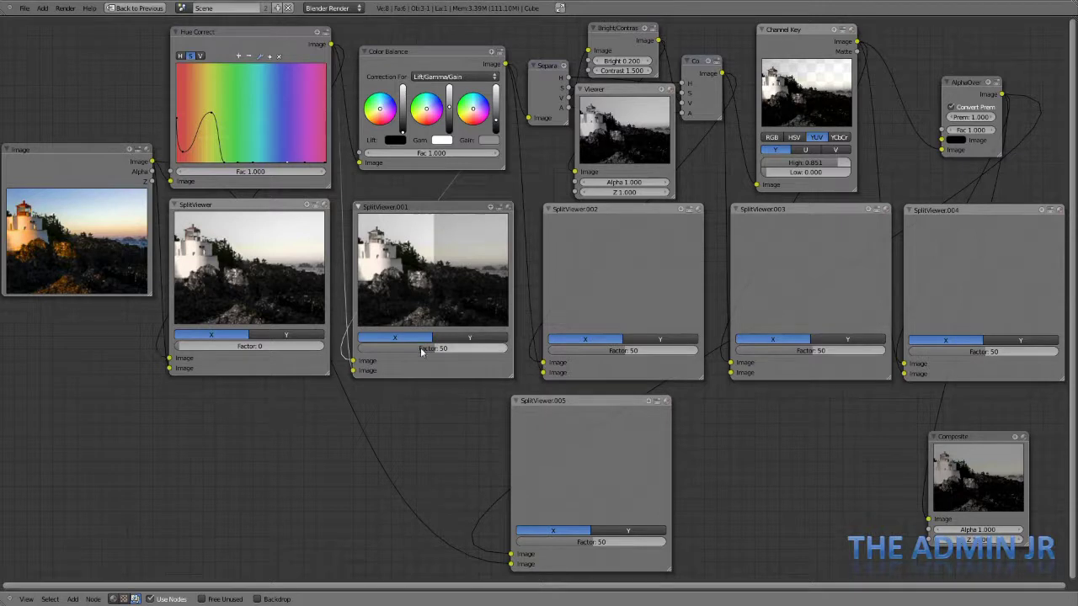
pyautogui.moveTo(432, 354); pyautogui.dragTo(383, 351)
pyautogui.write('50')
pyautogui.press('Return')
pyautogui.hotkey('shift', 'f')
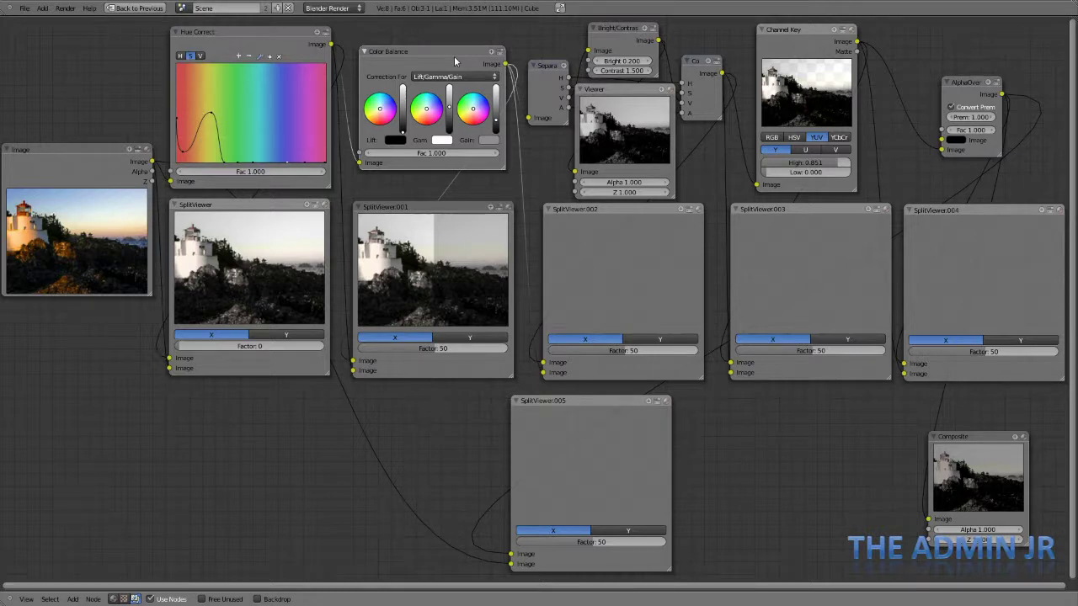
# Step: Activate the SplitViewer.002 preview and compare its two images at split factors 0 and 100
pyautogui.hotkey('shift', 'f')
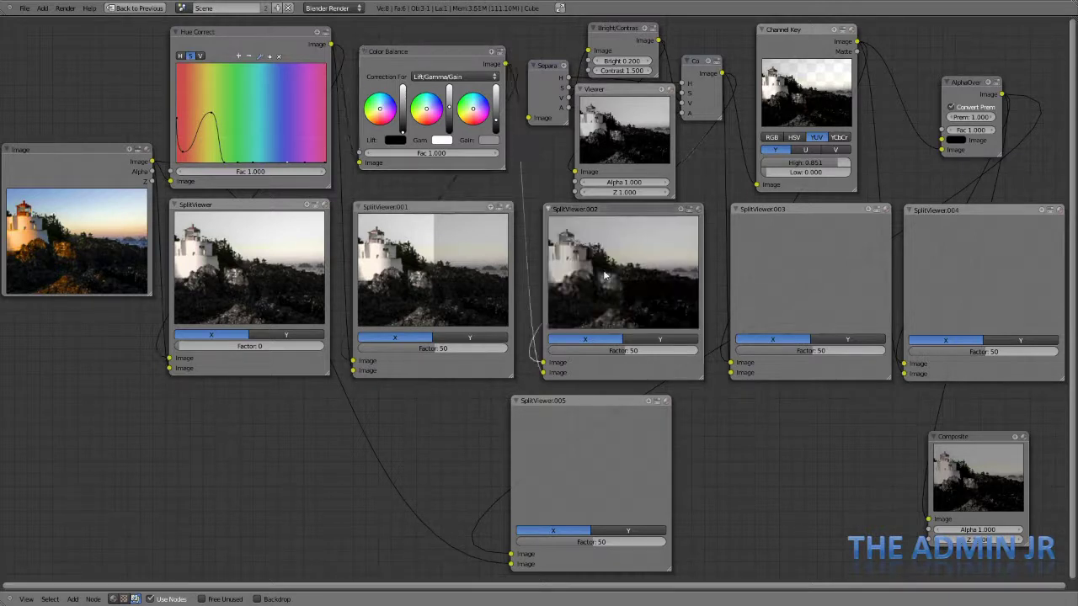
pyautogui.click(621, 351)
pyautogui.write('0')
pyautogui.press('Return')
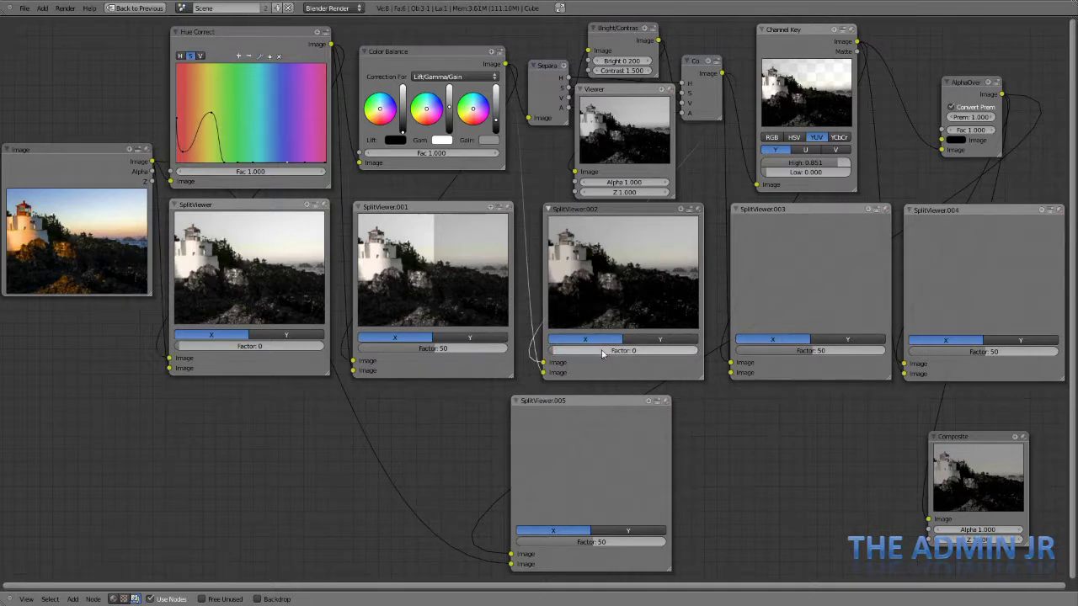
pyautogui.moveTo(597, 350); pyautogui.dragTo(746, 370)
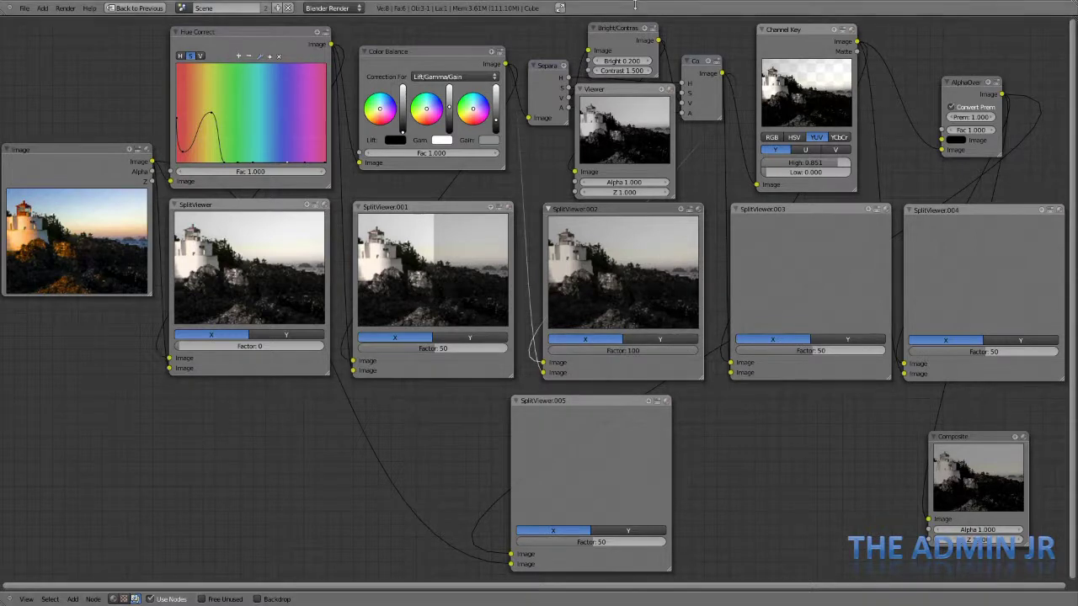
# Step: Inspect the Separate HSVA, Bright/Contrast and Viewer nodes, and set the SplitViewer.002 split factor to 0
pyautogui.click(626, 34)
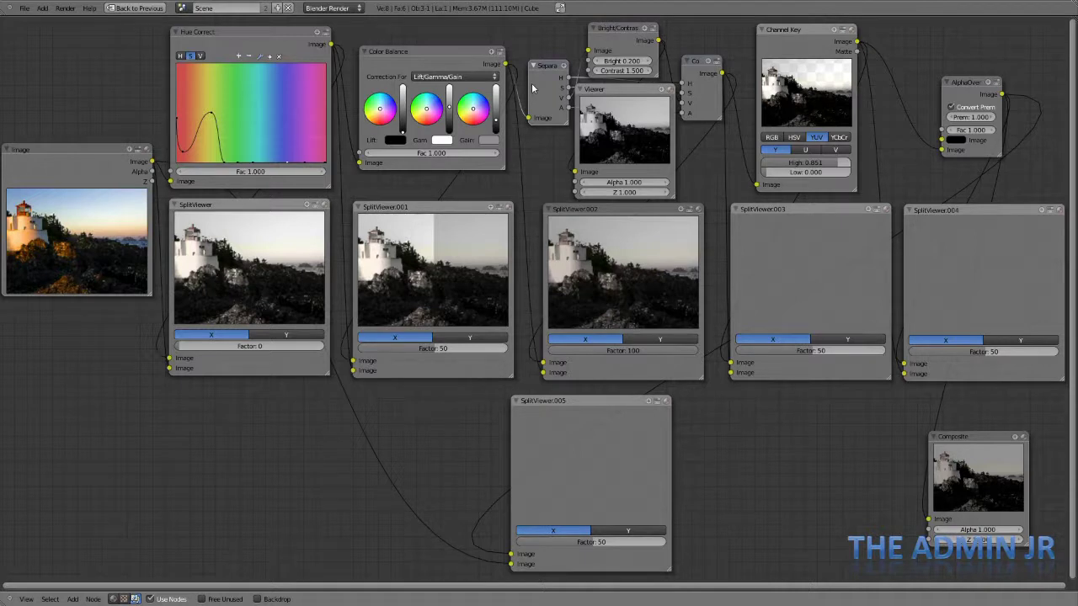
pyautogui.click(628, 41)
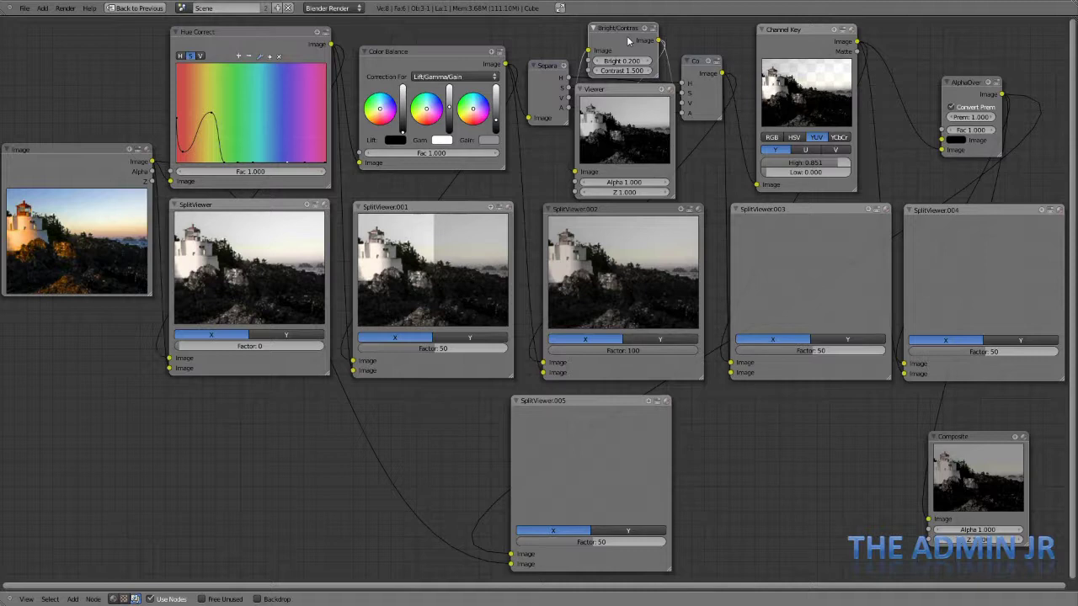
pyautogui.click(613, 146)
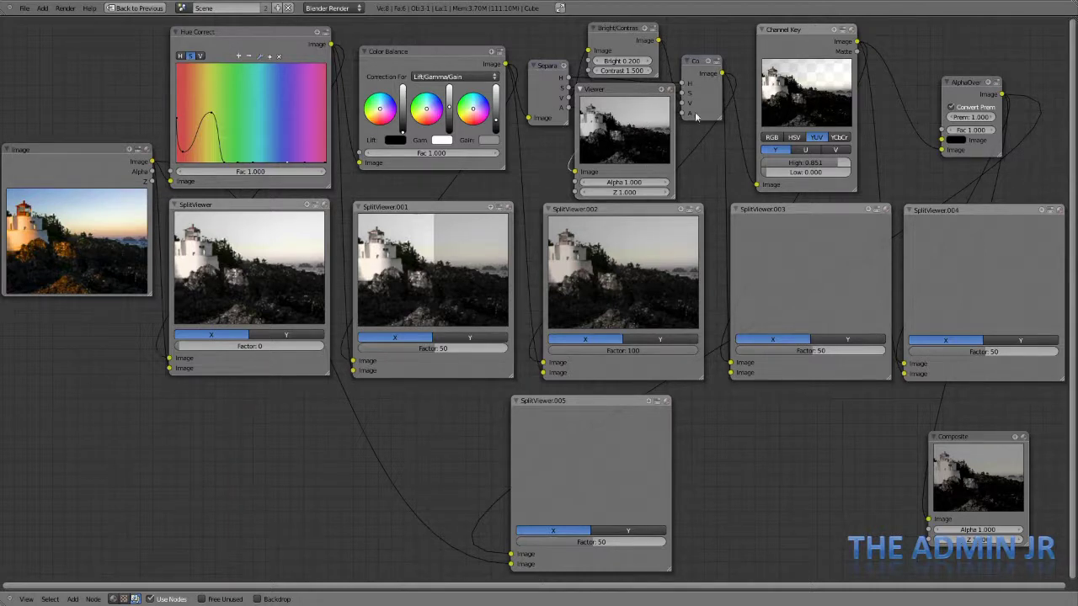
pyautogui.moveTo(695, 353); pyautogui.dragTo(527, 361)
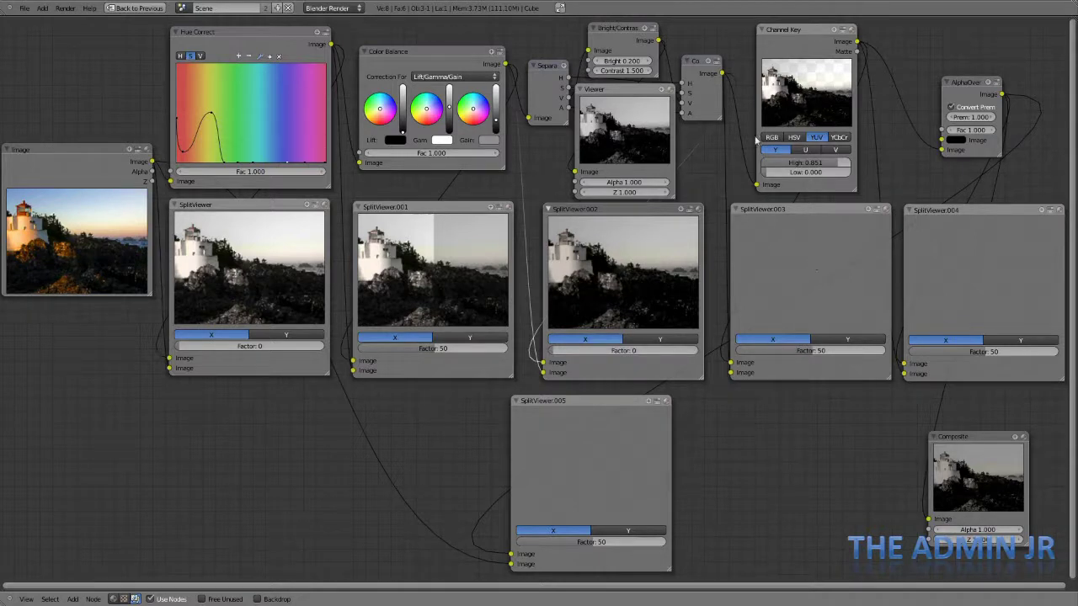
# Step: Activate the SplitViewer.003 preview and sweep its split factor to 100 and back down to 0
pyautogui.click(704, 104)
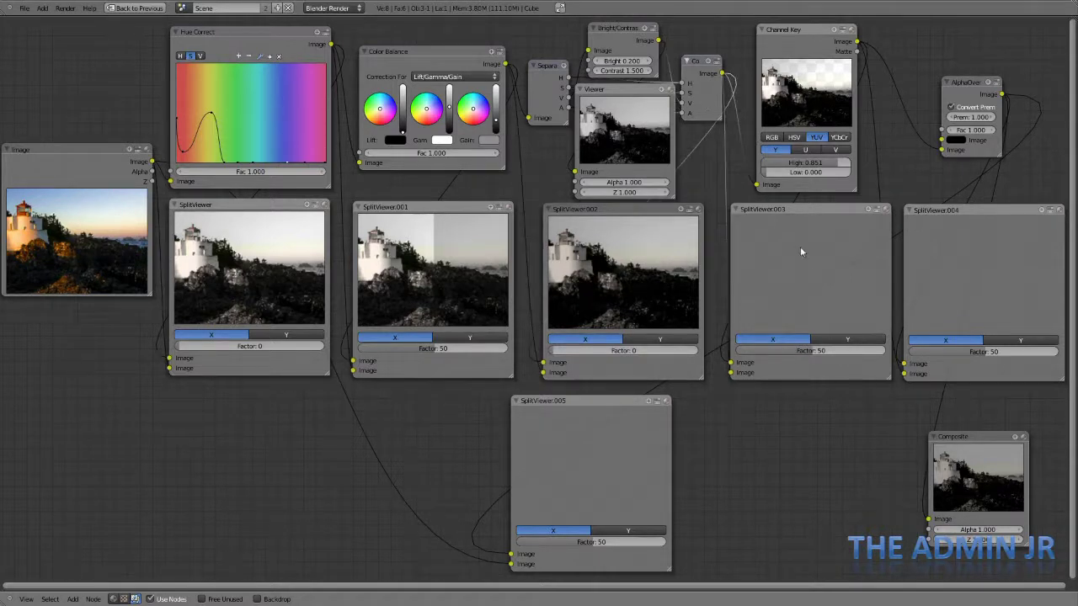
pyautogui.click(800, 246)
pyautogui.click(802, 352)
pyautogui.write('100')
pyautogui.press('Return')
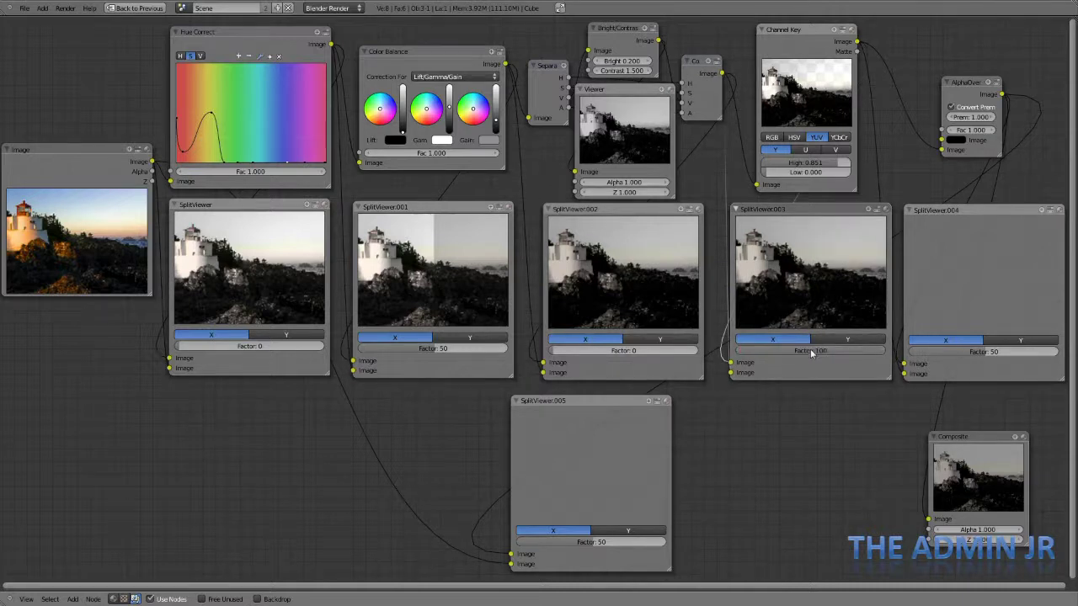
pyautogui.moveTo(872, 352); pyautogui.dragTo(713, 364)
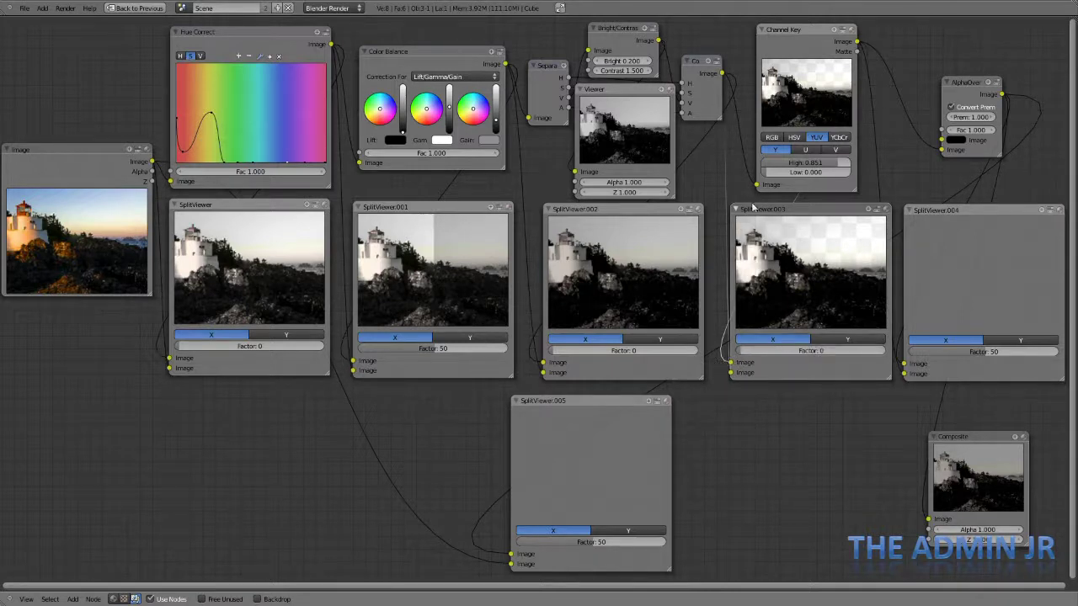
# Step: Inspect the Channel Key node and shift the SplitViewer.003 node slightly away from SplitViewer.004, keeping its factor at 0
pyautogui.click(792, 109)
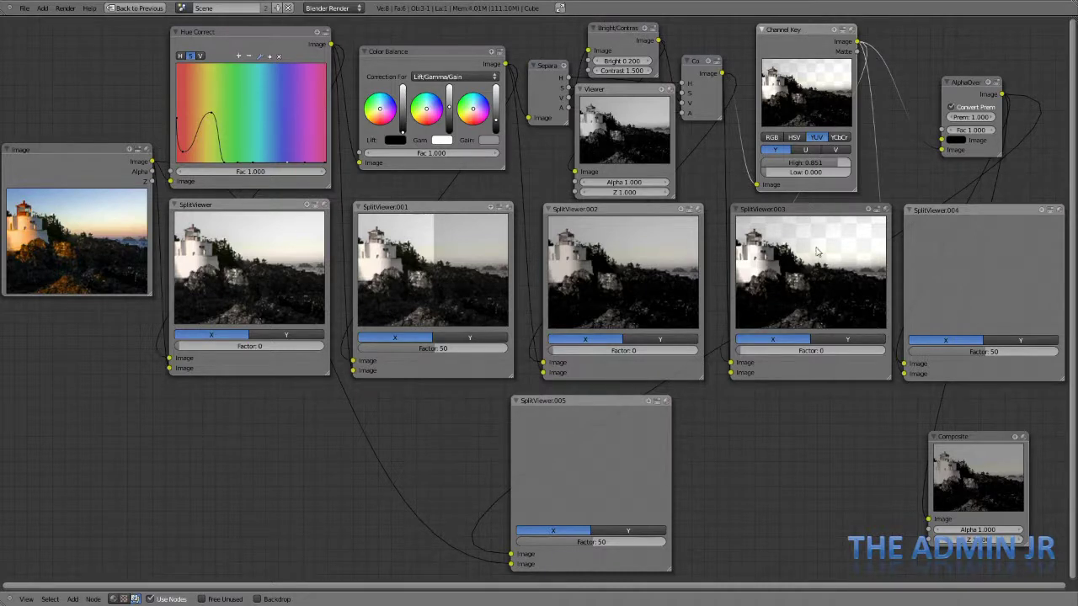
pyautogui.press('g')
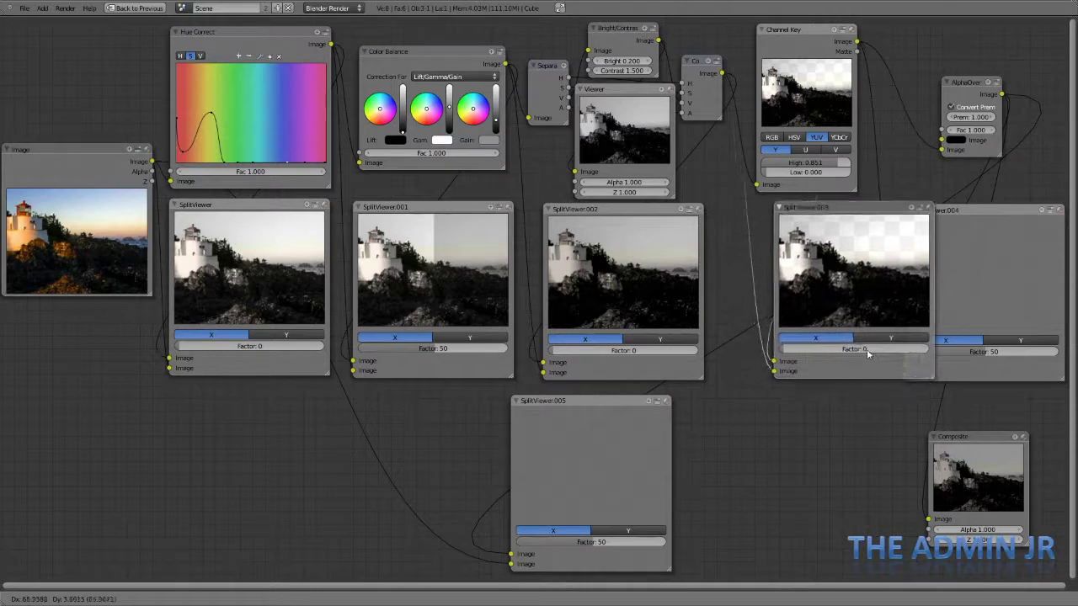
pyautogui.click(816, 353)
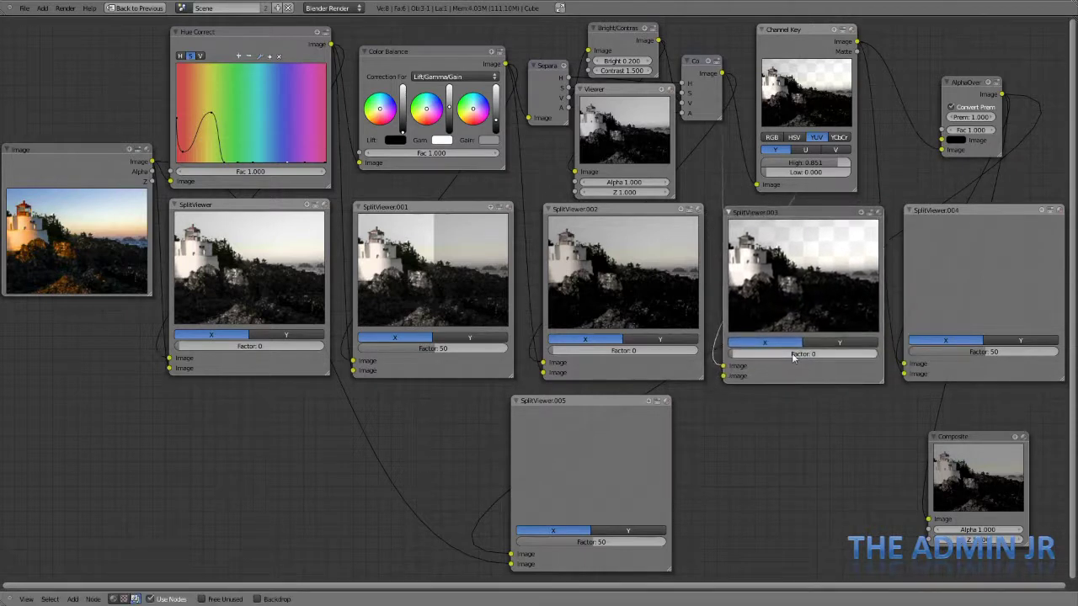
pyautogui.moveTo(789, 357); pyautogui.dragTo(732, 363)
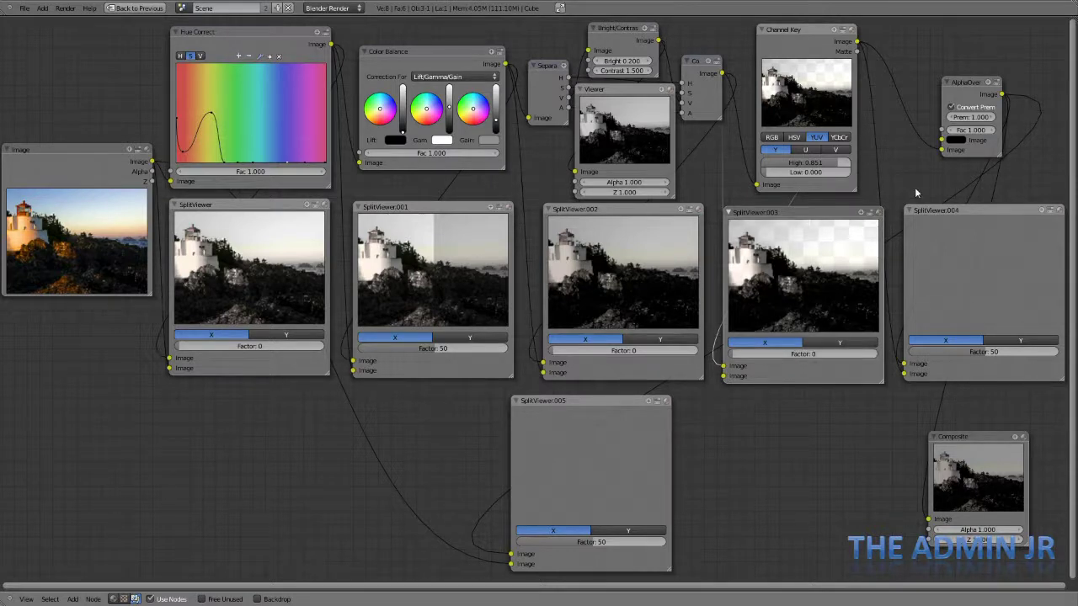
# Step: Inspect the AlphaOver node, activate the SplitViewer.004 preview and set its split factor to 0
pyautogui.click(965, 98)
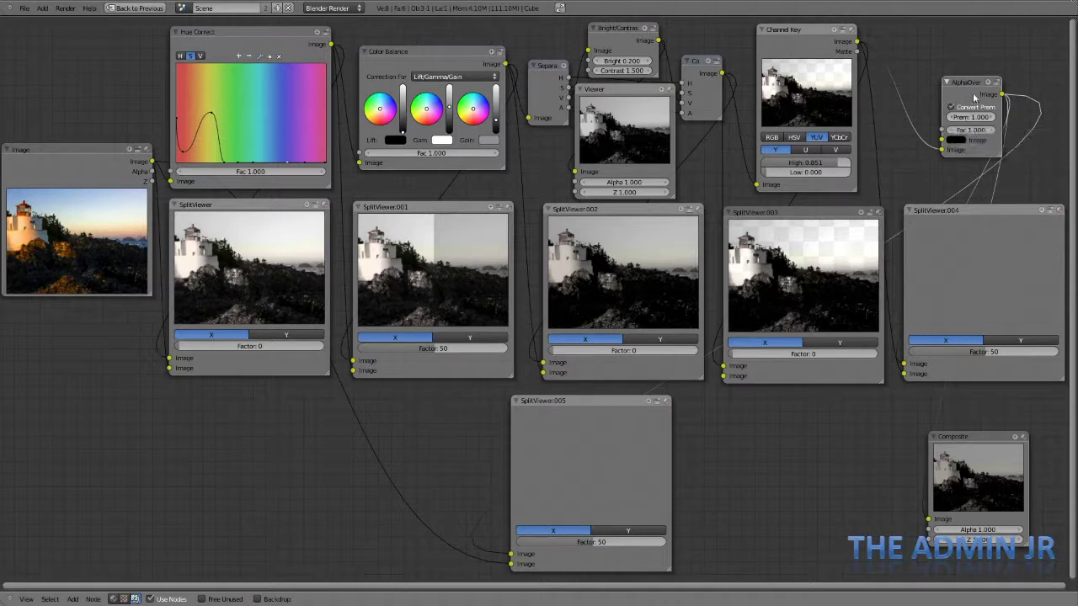
pyautogui.click(959, 139)
pyautogui.click(954, 222)
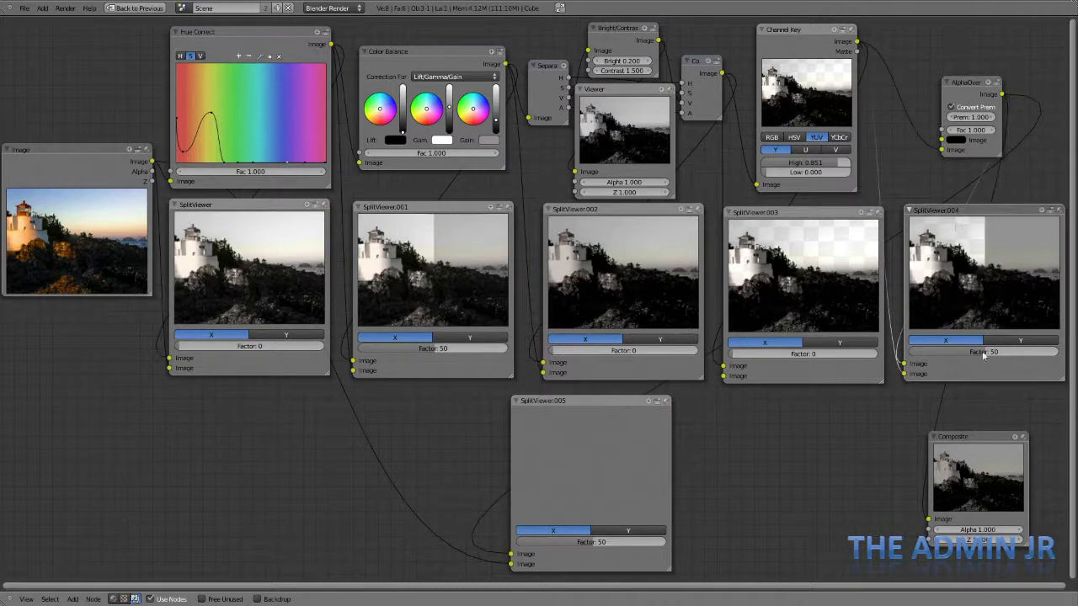
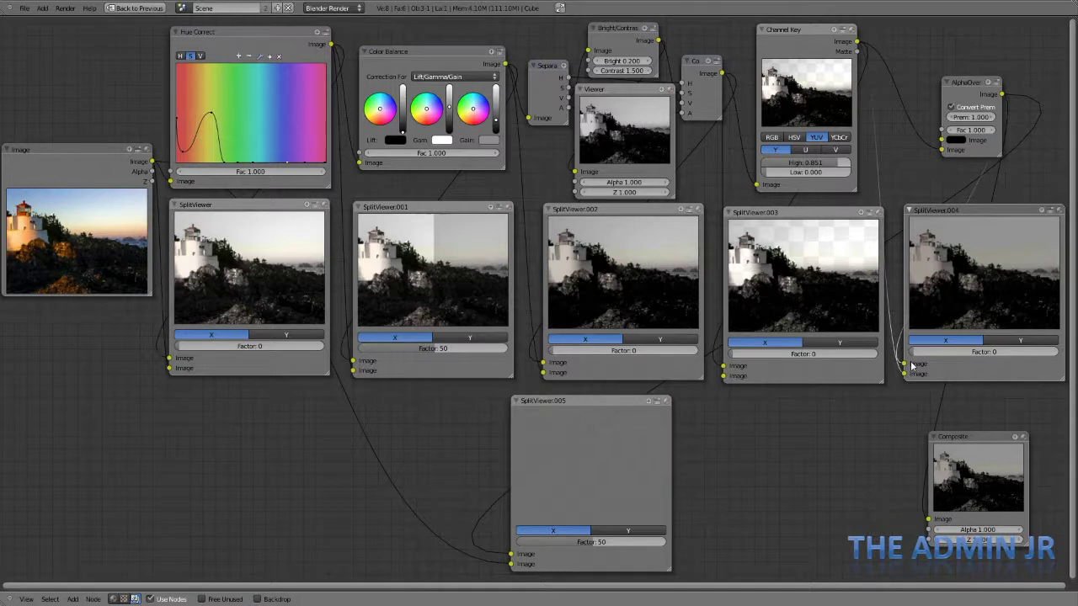
# Step: Activate the SplitViewer.005 preview and compare the original with the final result at factors 100 and 0
pyautogui.click(642, 461)
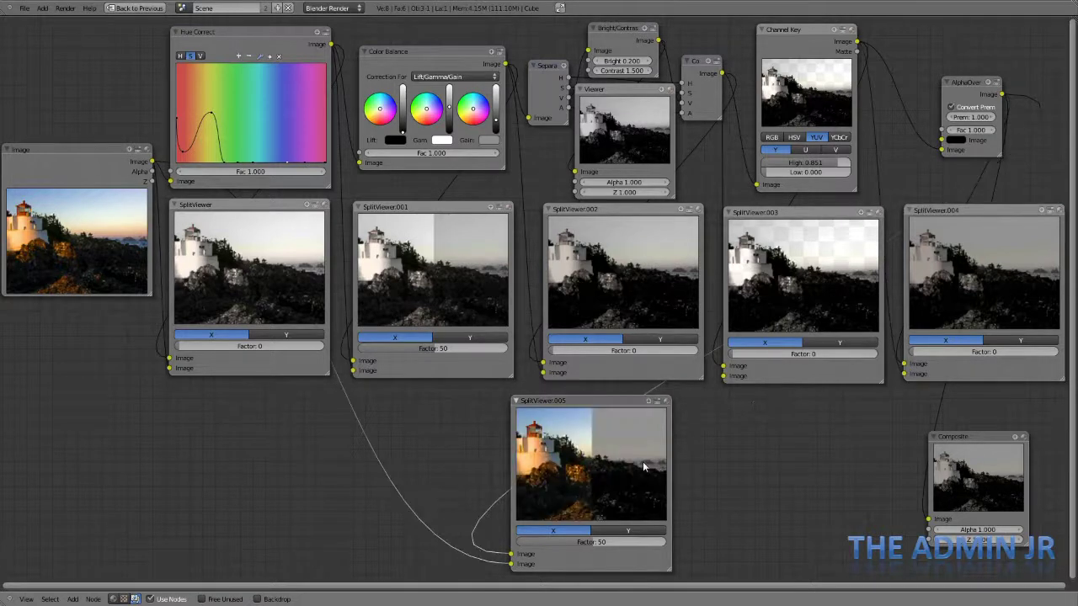
pyautogui.moveTo(590, 545); pyautogui.dragTo(677, 557)
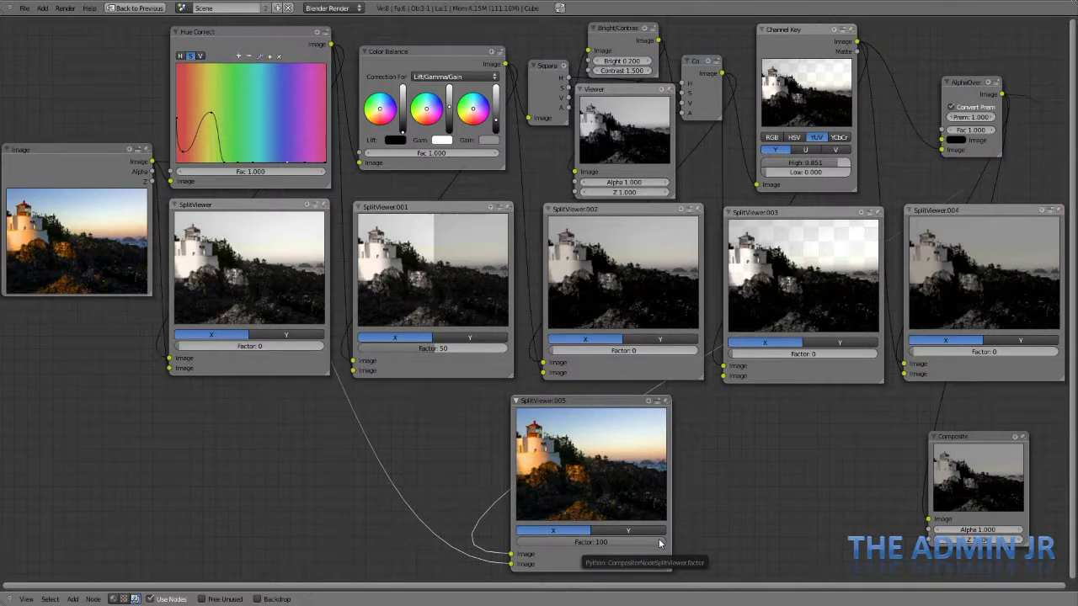
pyautogui.moveTo(659, 543); pyautogui.dragTo(754, 533)
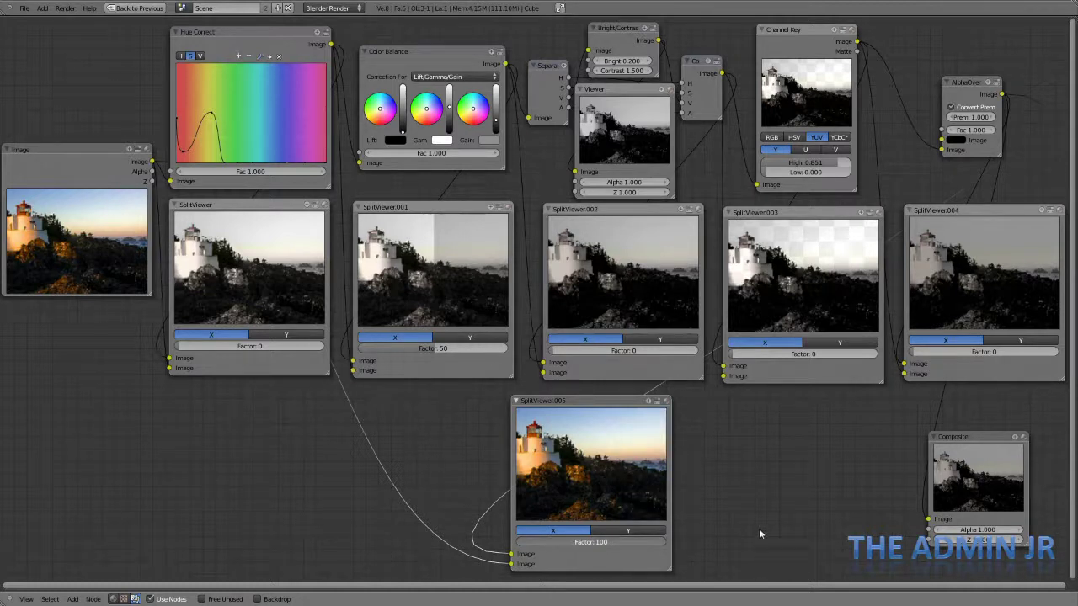
pyautogui.moveTo(627, 551); pyautogui.dragTo(505, 536)
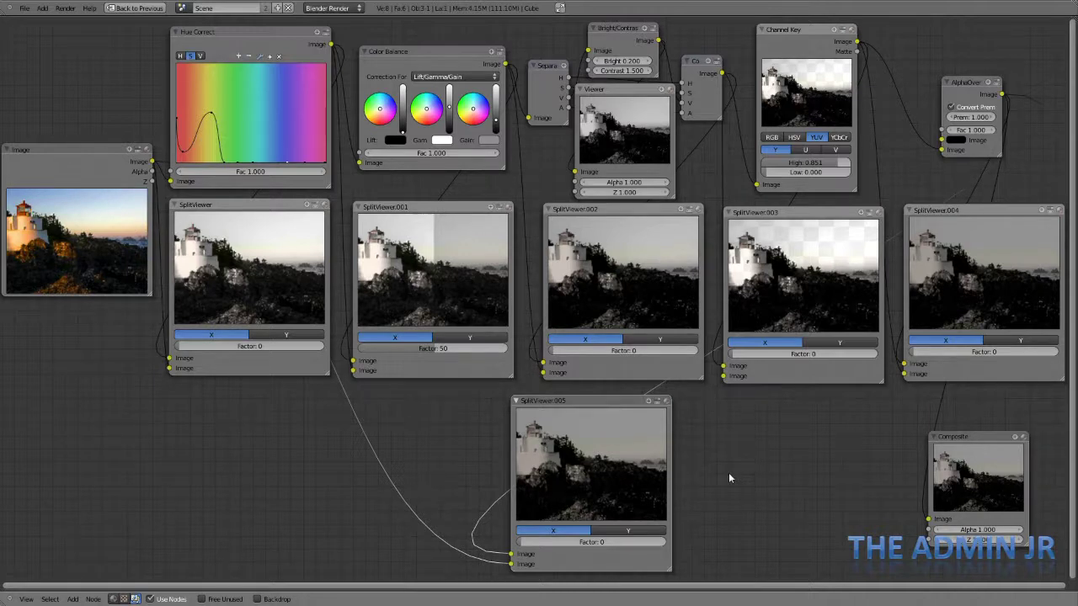
# Step: Render the composite, reposition the render window to examine the full image, and close it
pyautogui.press('F12')
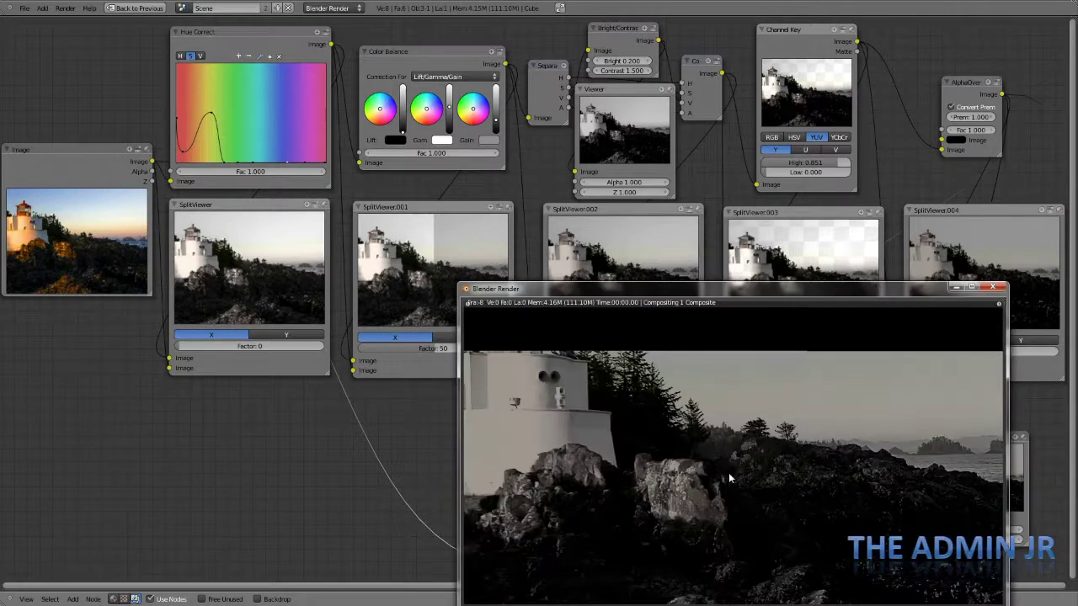
pyautogui.moveTo(774, 290); pyautogui.dragTo(579, 121)
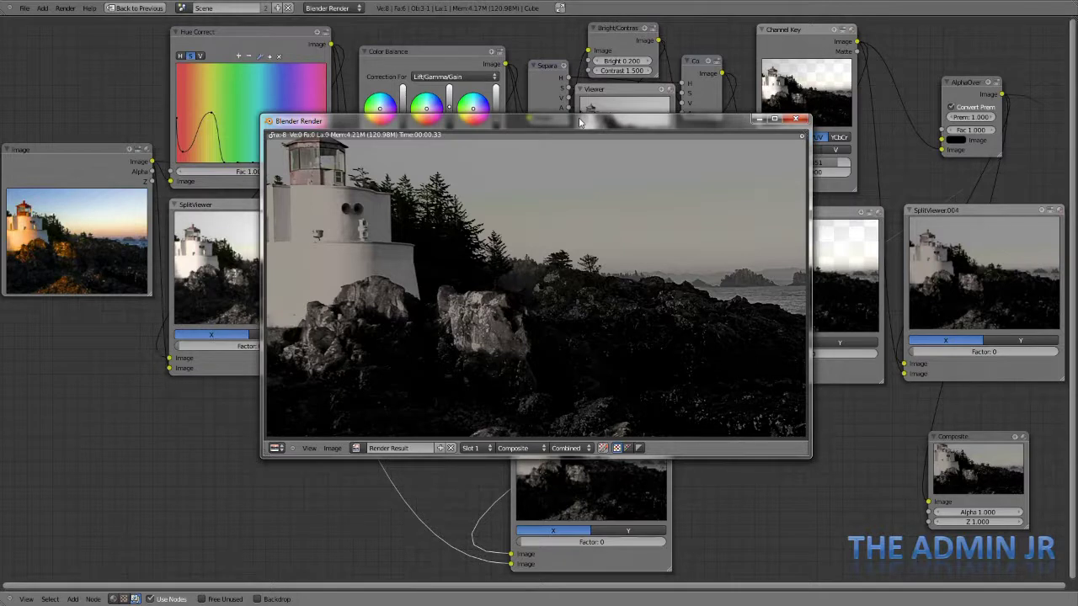
pyautogui.moveTo(663, 126); pyautogui.dragTo(670, 136)
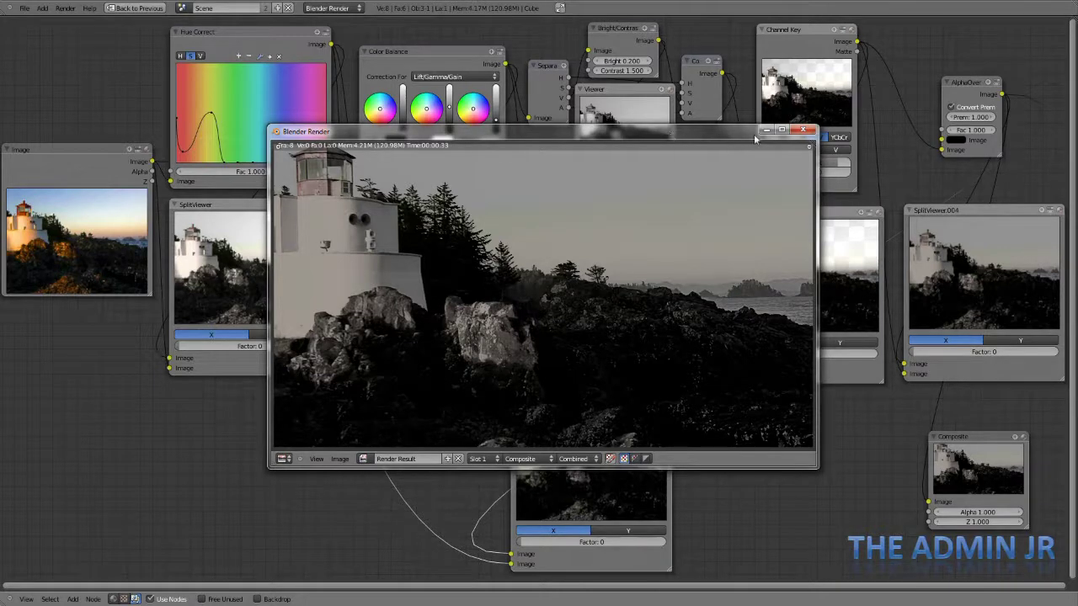
pyautogui.click(803, 131)
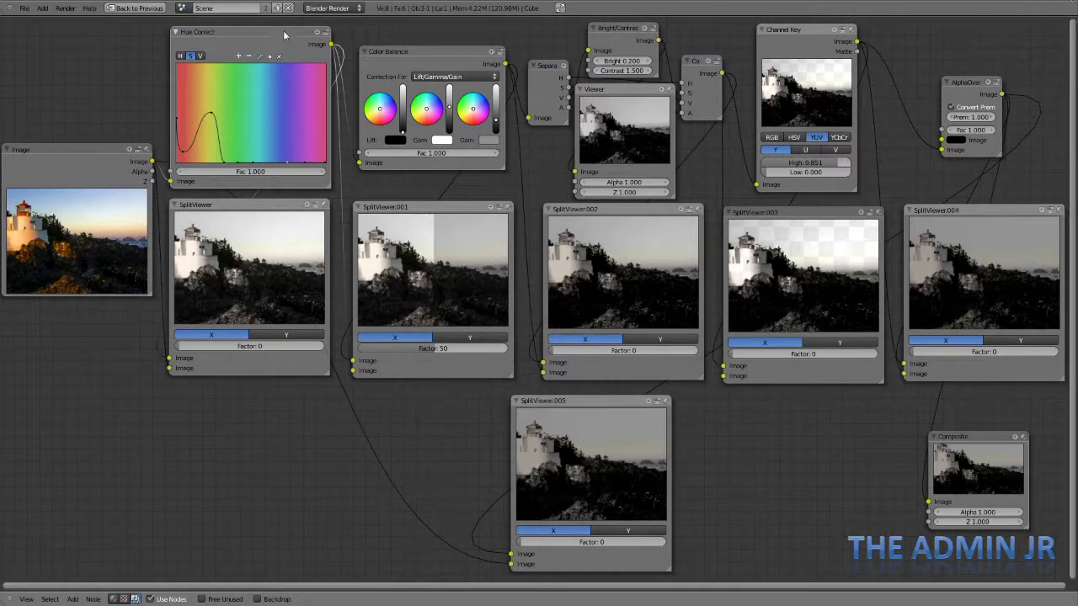
# Step: Review the compositing chain by inspecting the Color Balance, Separate HSVA, Channel Key and AlphaOver nodes
pyautogui.keyDown('ctrl'); pyautogui.keyDown('shift'); pyautogui.click(463, 53); pyautogui.keyUp('shift'); pyautogui.keyUp('ctrl')
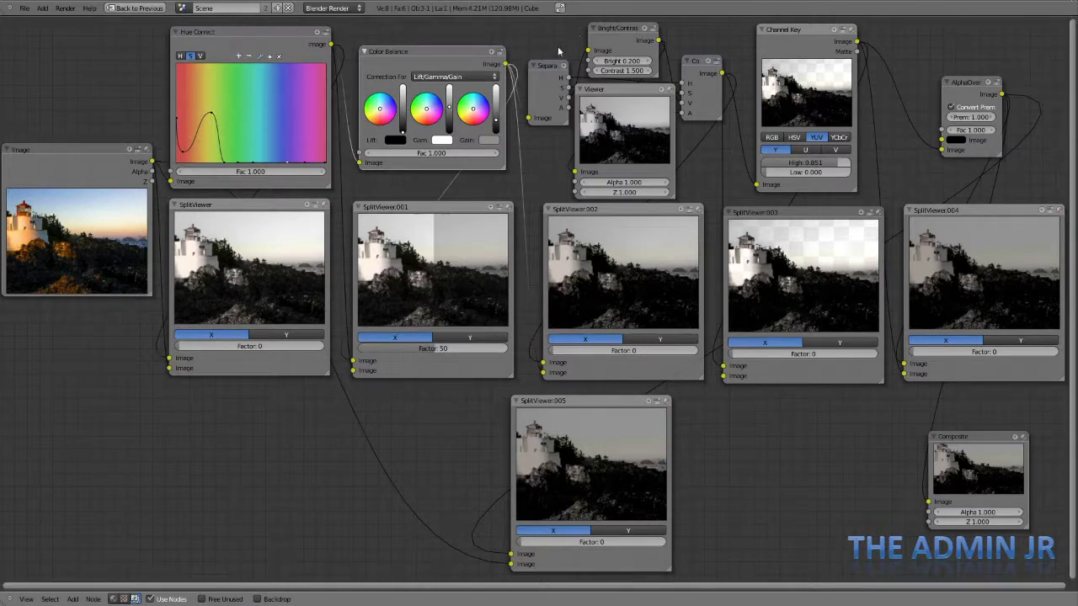
pyautogui.keyDown('ctrl'); pyautogui.keyDown('shift'); pyautogui.click(544, 89); pyautogui.keyUp('shift'); pyautogui.keyUp('ctrl')
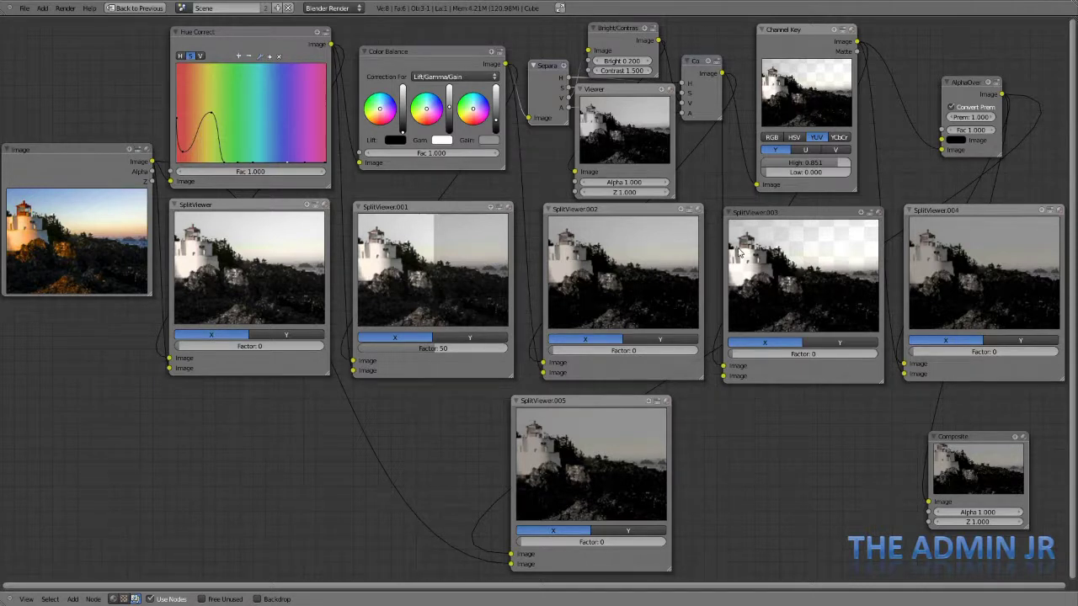
pyautogui.click(808, 69)
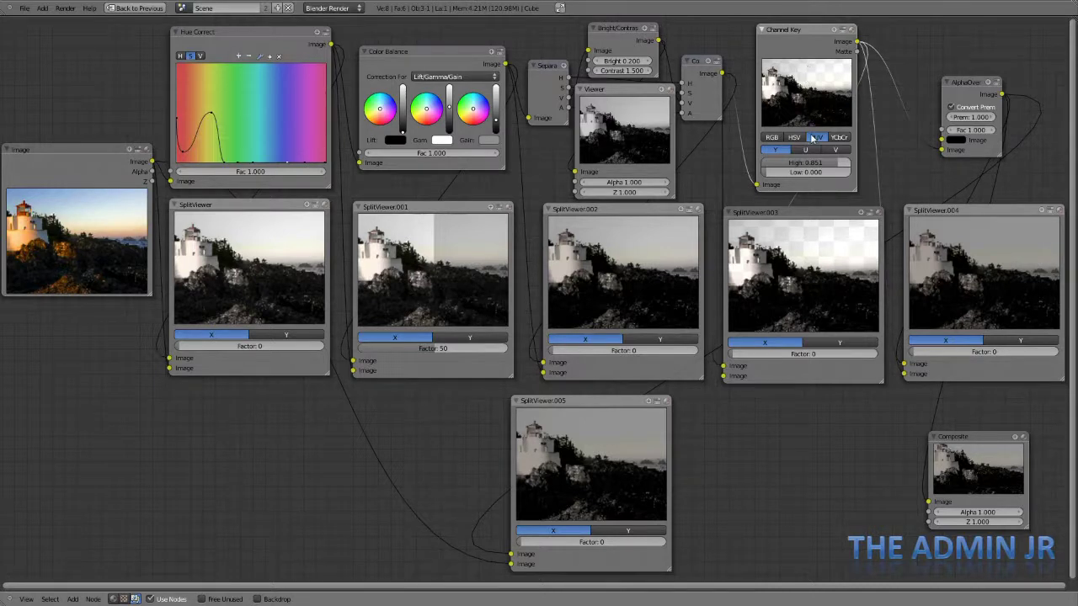
pyautogui.rightClick(783, 152)
pyautogui.click(966, 100)
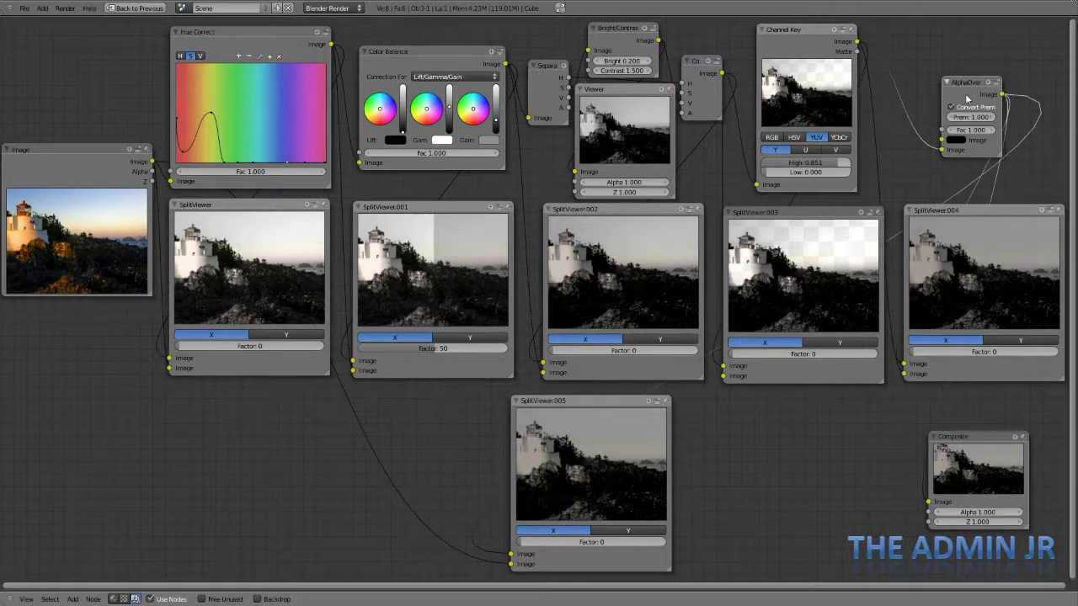